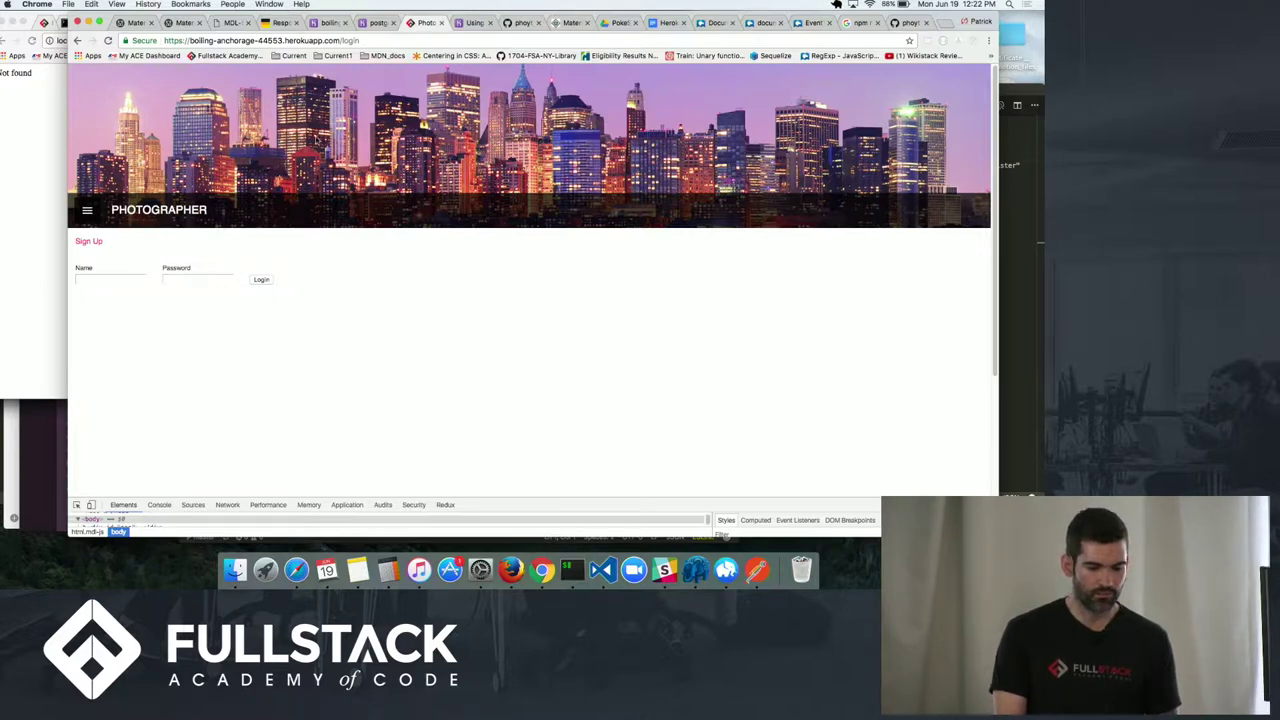
- Log in to Photographer with the saved account name, trimmed of its extra word, and the password
{"action": "left_click", "coordinate": [111, 281]}
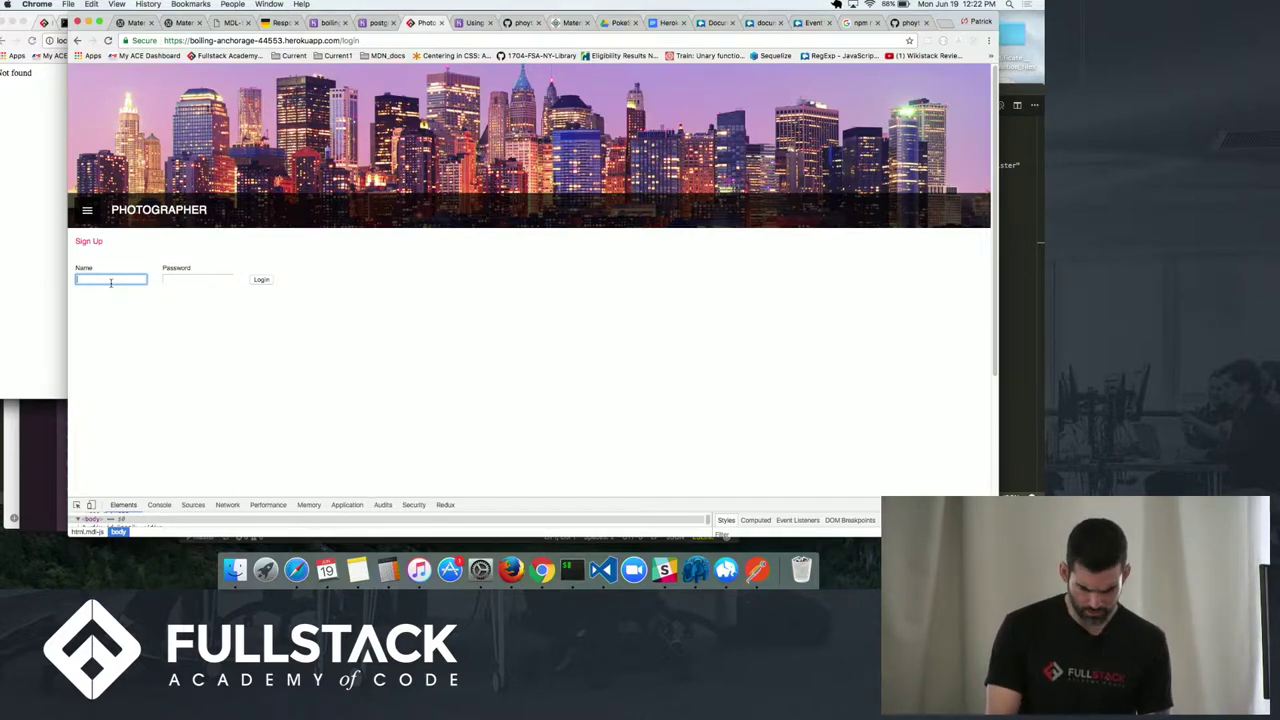
{"action": "type", "text": "stac"}
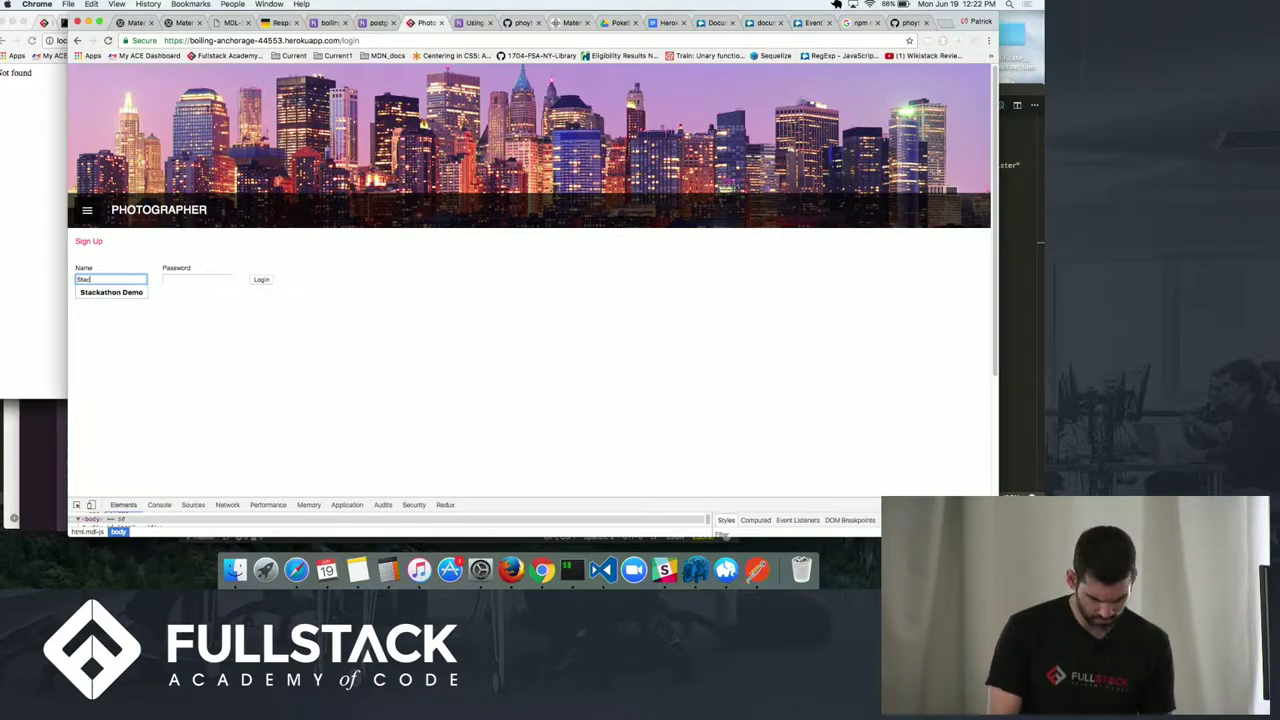
{"action": "key", "text": "Down"}
{"action": "key", "text": "Return"}
{"action": "key", "text": "Tab"}
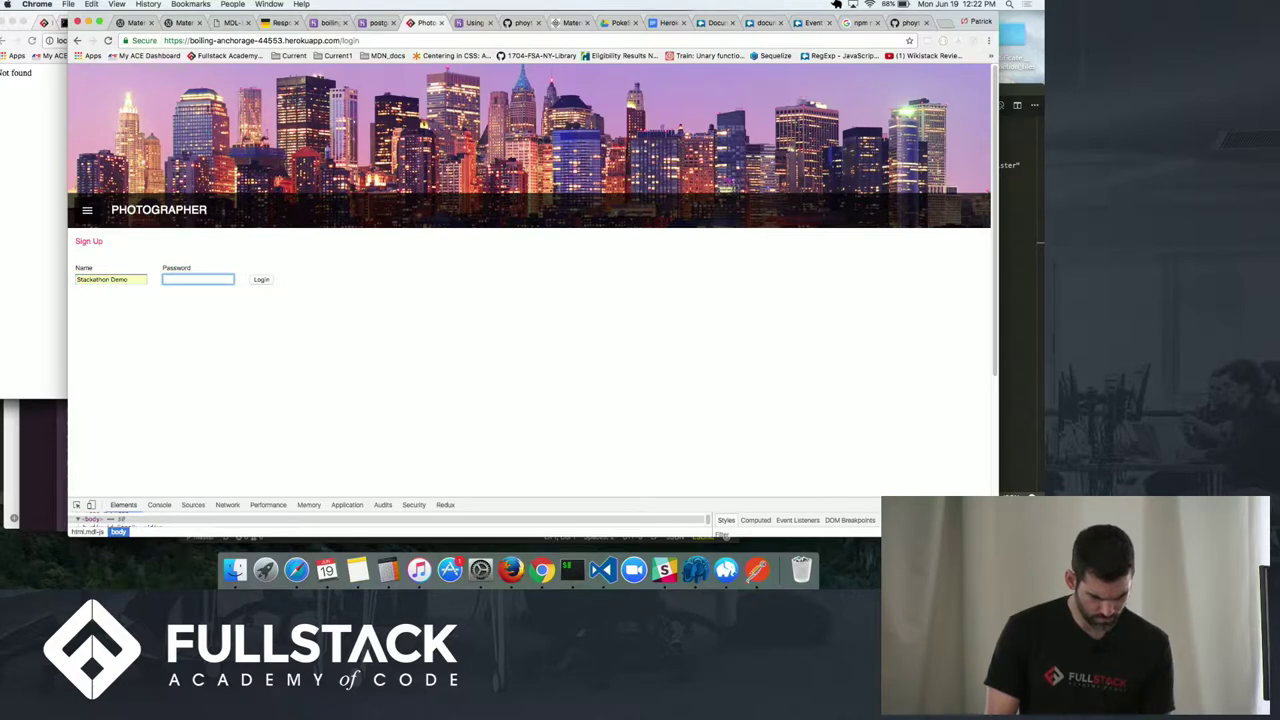
{"action": "key", "text": "shift+Tab"}
{"action": "key", "text": "Right"}
{"action": "key", "text": "BackSpace"}
{"action": "key", "text": "BackSpace"}
{"action": "key", "text": "BackSpace"}
{"action": "key", "text": "BackSpace"}
{"action": "key", "text": "BackSpace"}
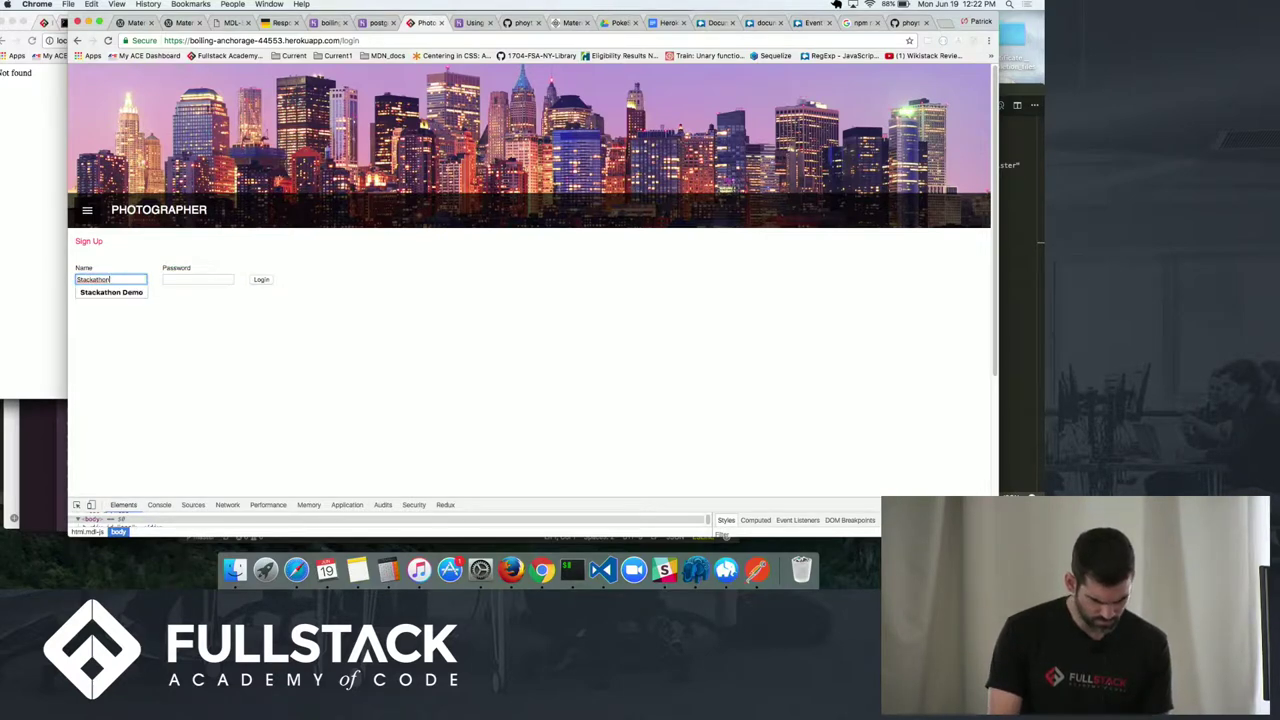
{"action": "key", "text": "Tab"}
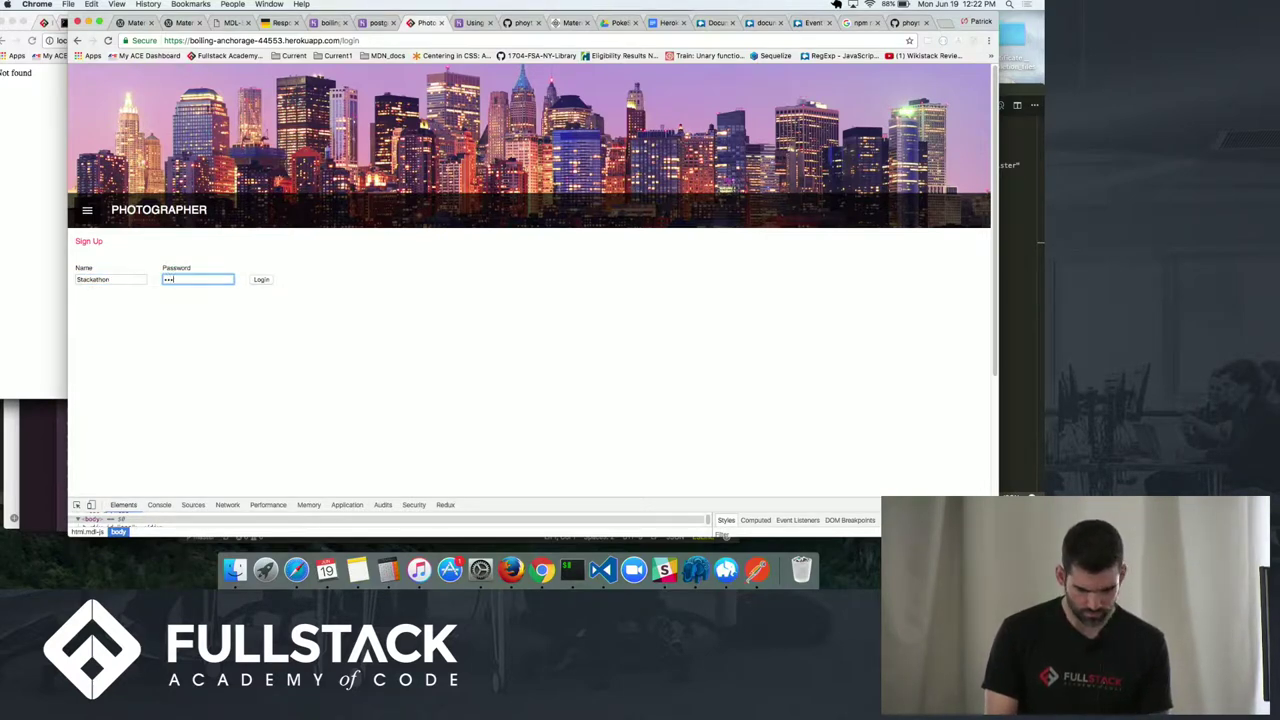
{"action": "key", "text": "Return"}
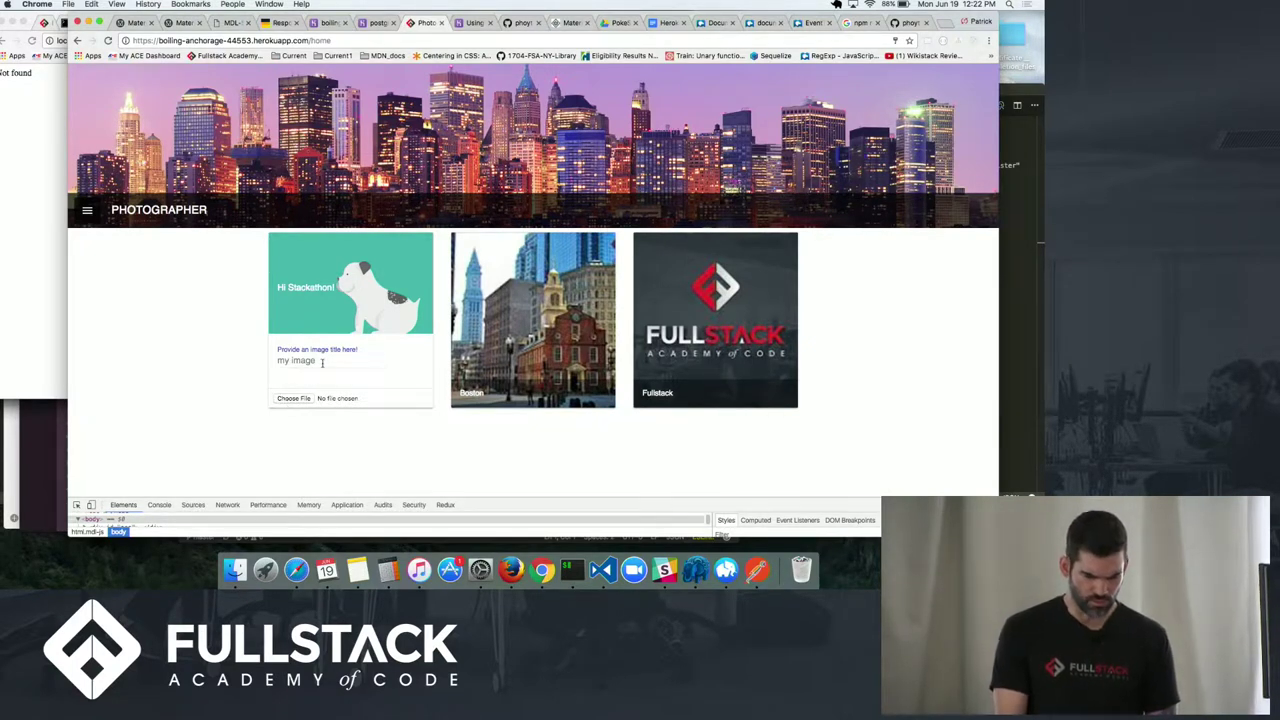
- Replace the 'my image' title on the upload card with 'Mount Washington'
{"action": "left_click_drag", "start_coordinate": [322, 363], "coordinate": [279, 361]}
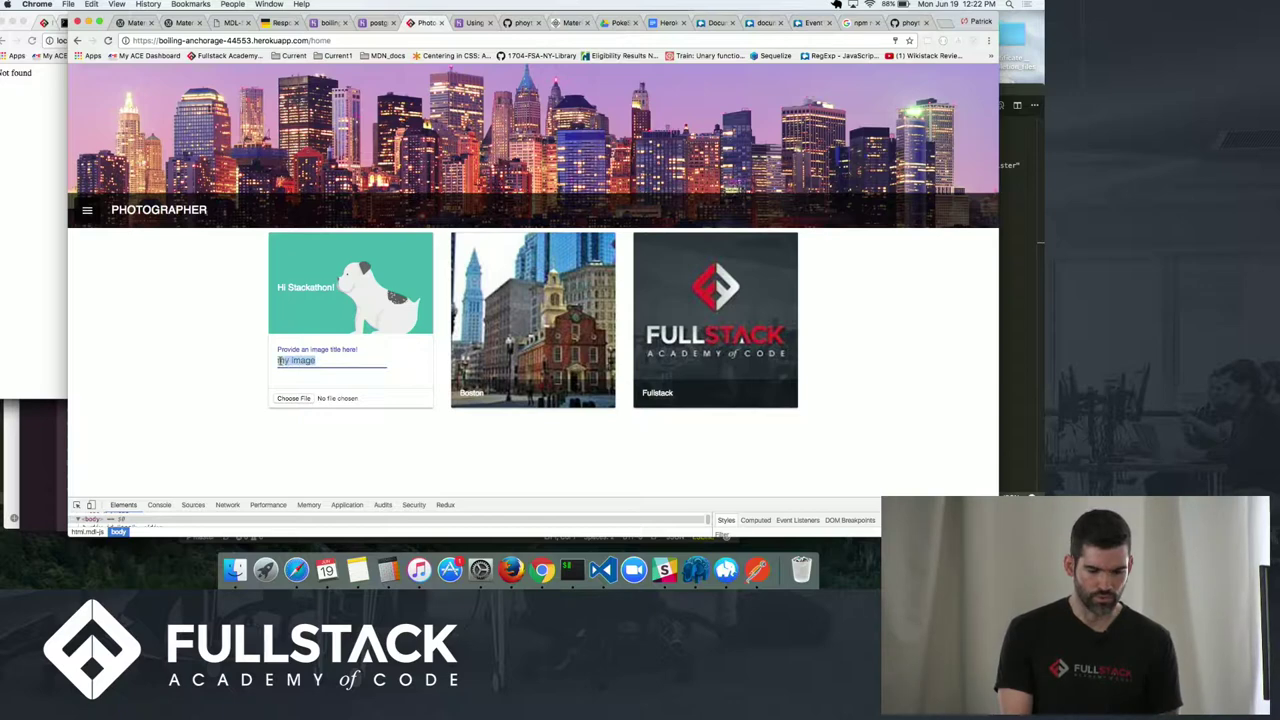
{"action": "type", "text": "M"}
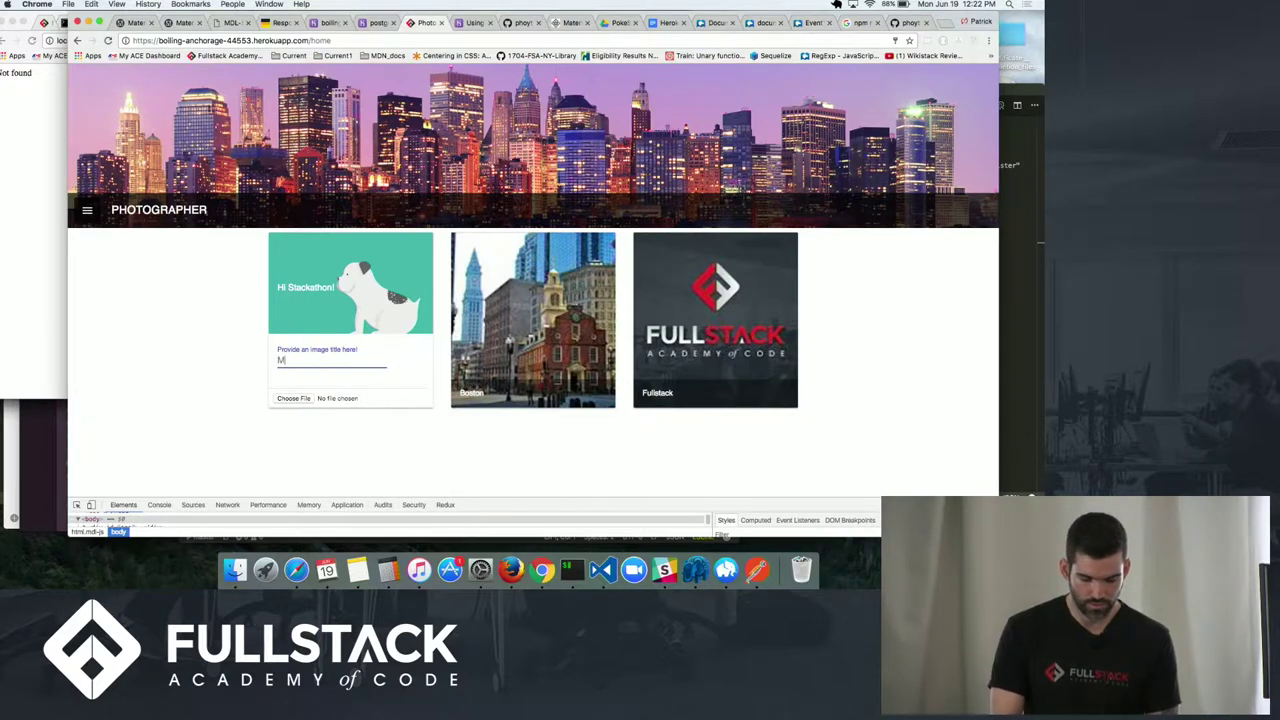
{"action": "type", "text": "ount "}
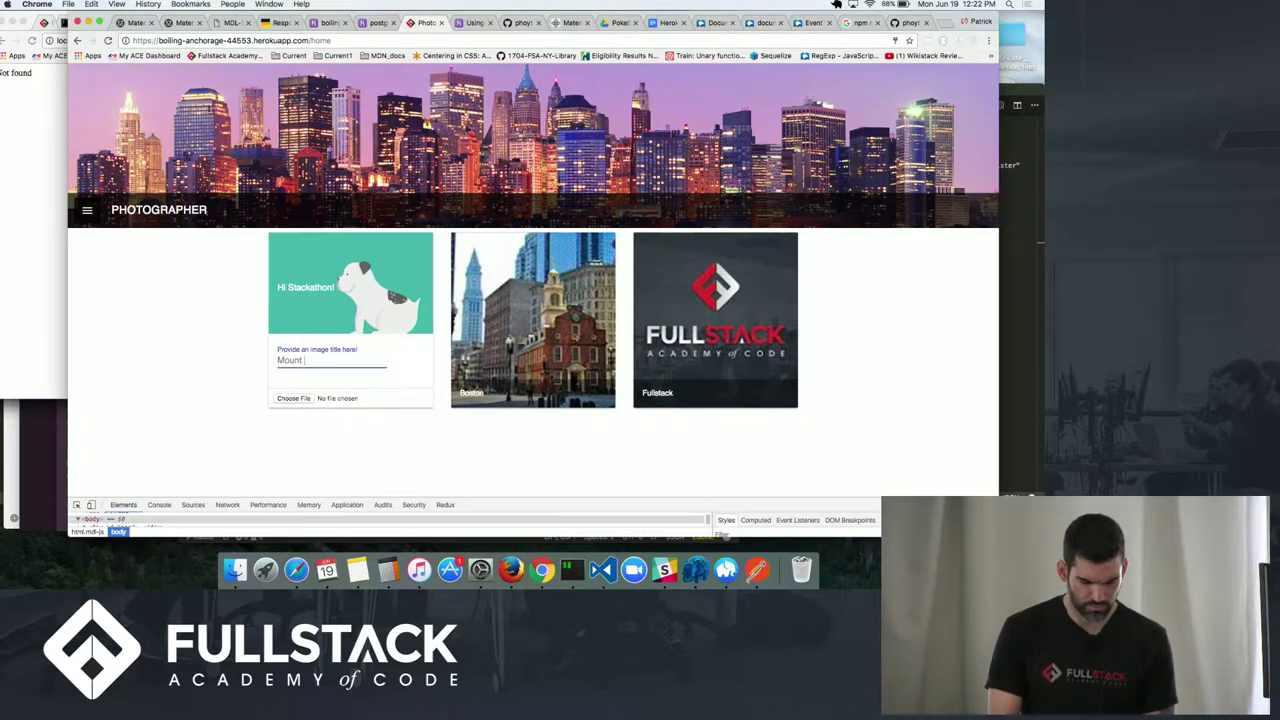
{"action": "type", "text": "Wa"}
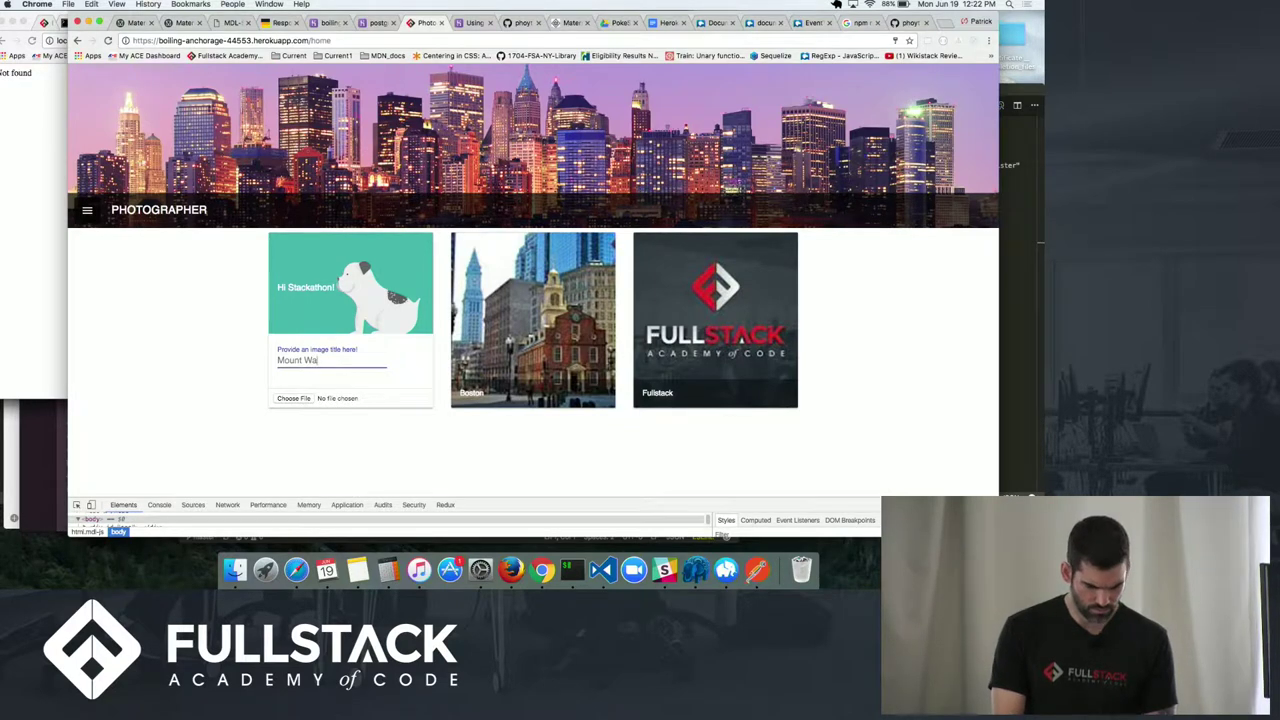
{"action": "type", "text": "sh"}
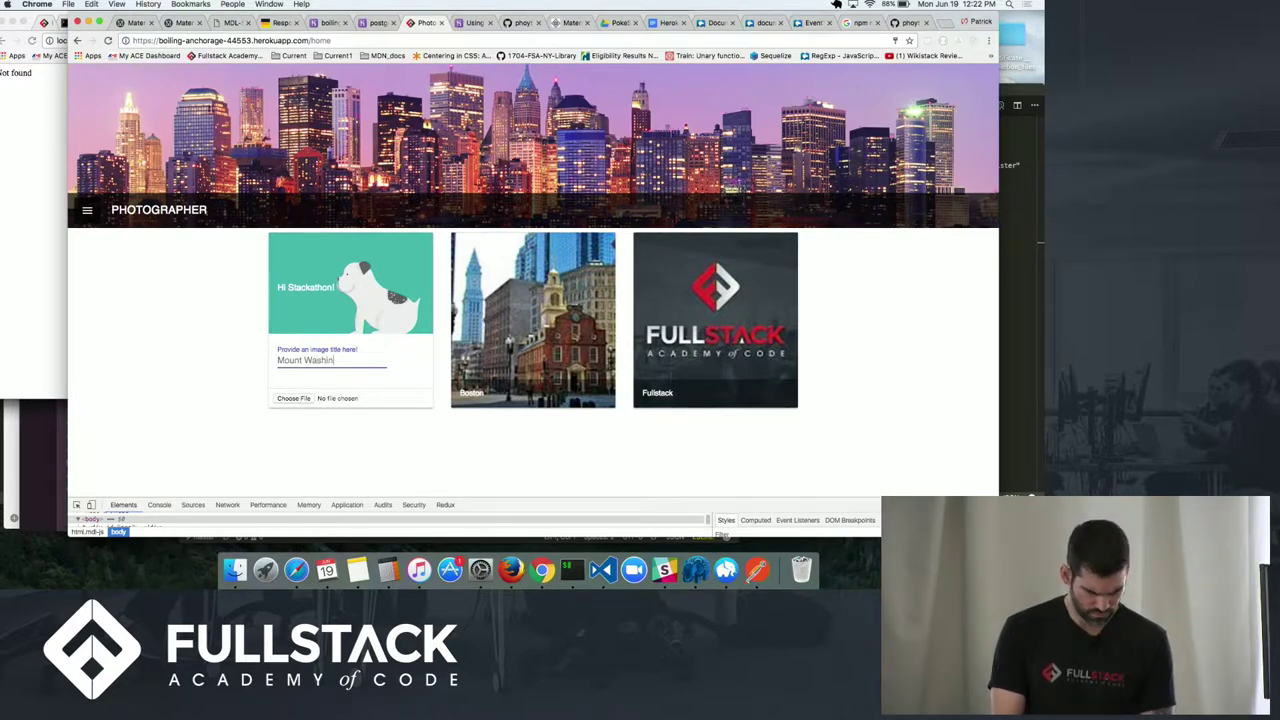
{"action": "type", "text": "in"}
{"action": "key", "text": "BackSpace"}
{"action": "type", "text": "n"}
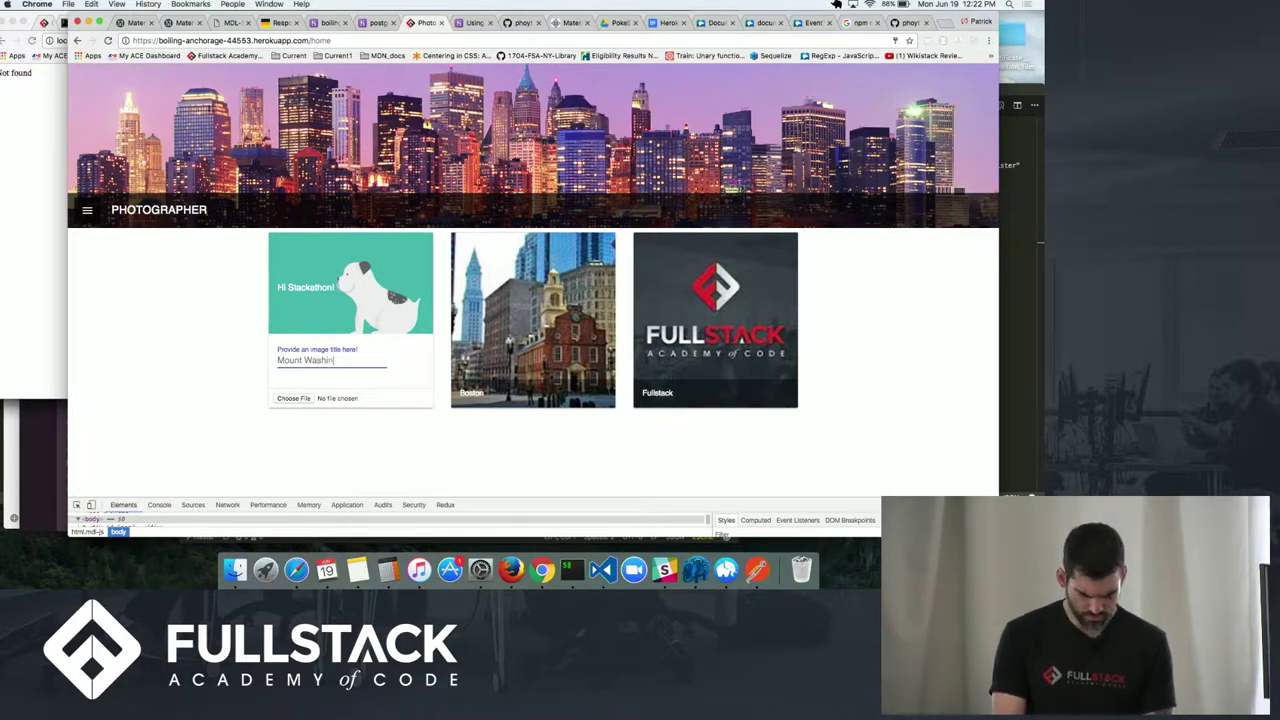
{"action": "type", "text": "gton"}
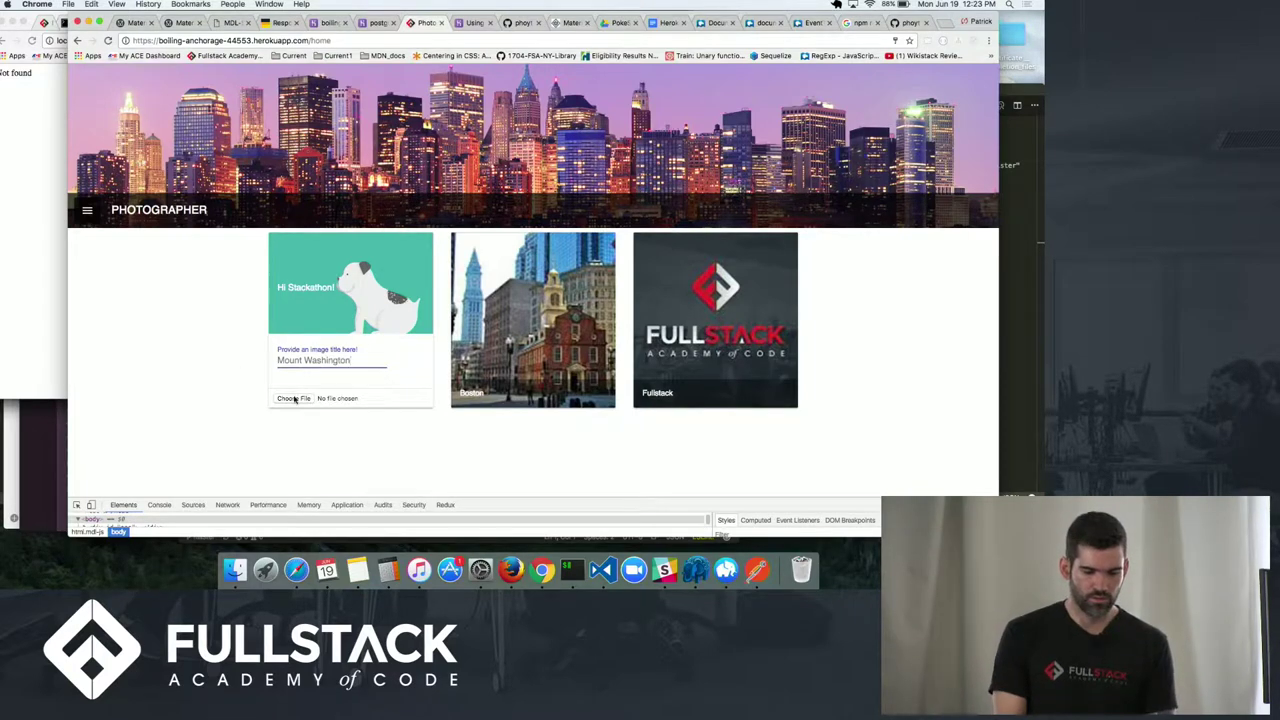
- Upload wash3.jpg from the Downloads folder as the Mount Washington photo
{"action": "left_click", "coordinate": [293, 399]}
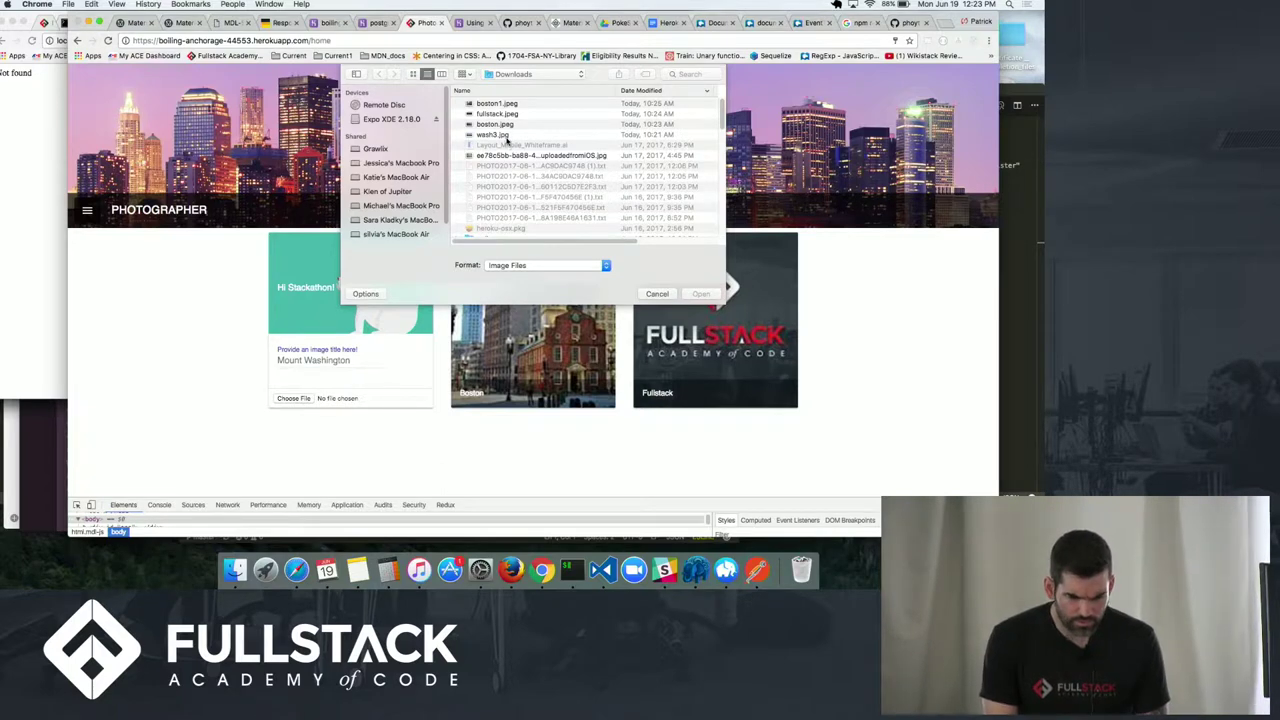
{"action": "left_click", "coordinate": [506, 136]}
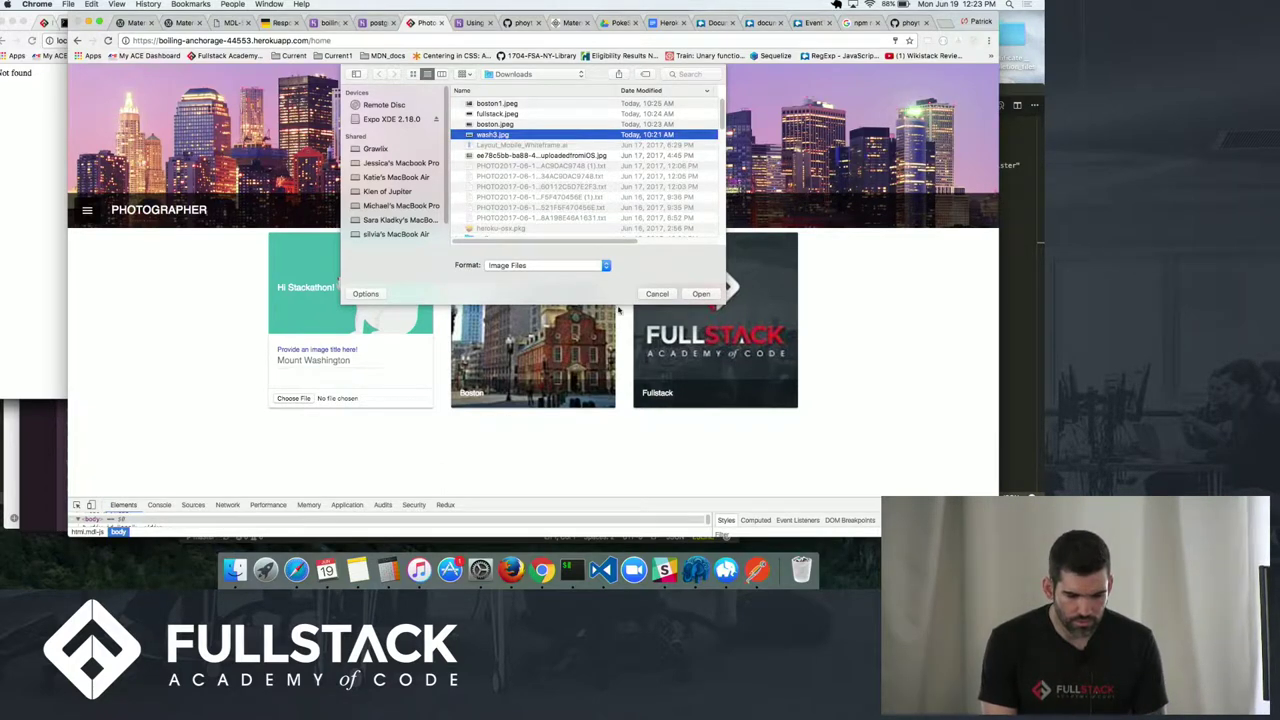
{"action": "left_click", "coordinate": [701, 294]}
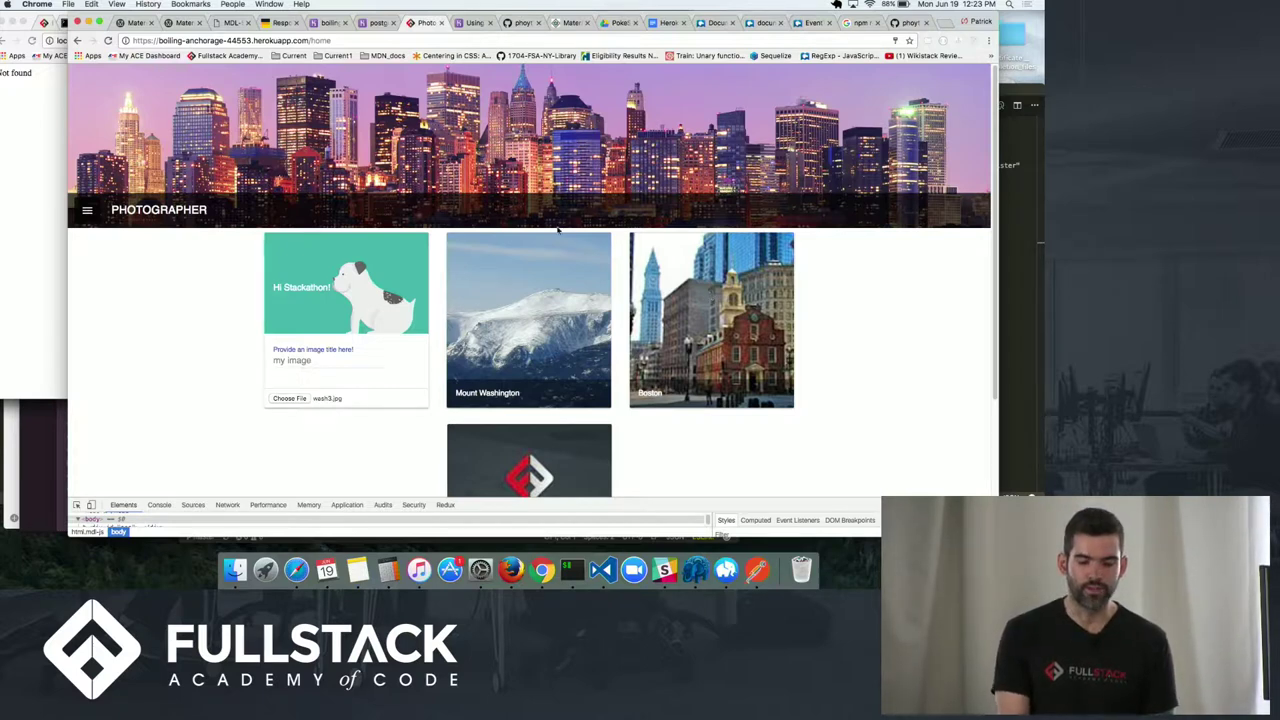
- Go to Other Users and open the Fullstack user's page showing the Stackathon!!! photo
{"action": "left_click", "coordinate": [90, 212]}
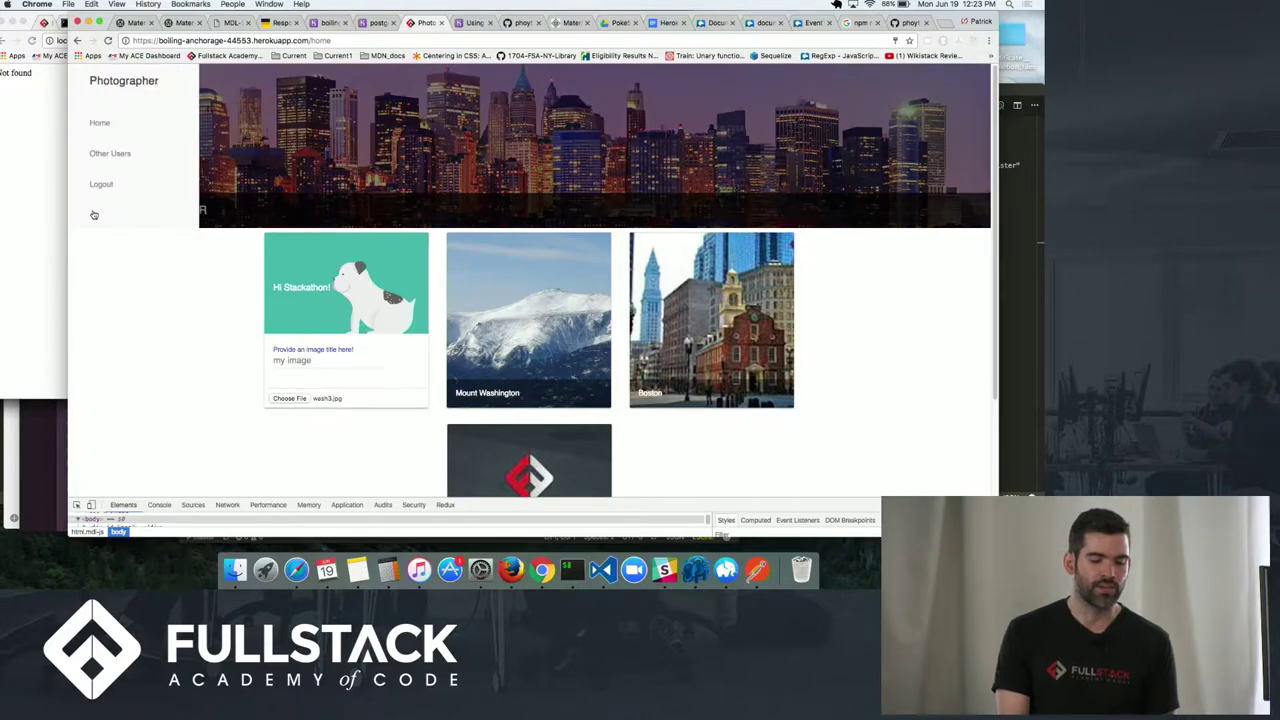
{"action": "left_click", "coordinate": [134, 160]}
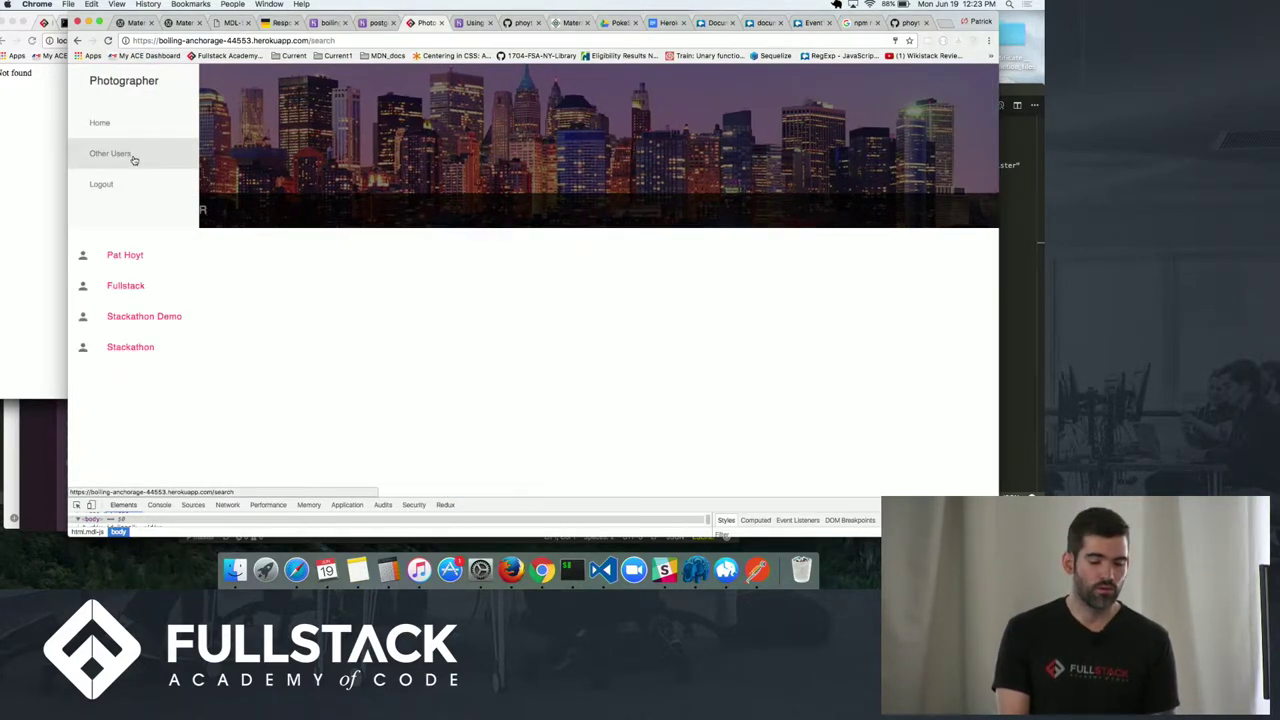
{"action": "left_click", "coordinate": [170, 286]}
{"action": "left_click", "coordinate": [138, 287]}
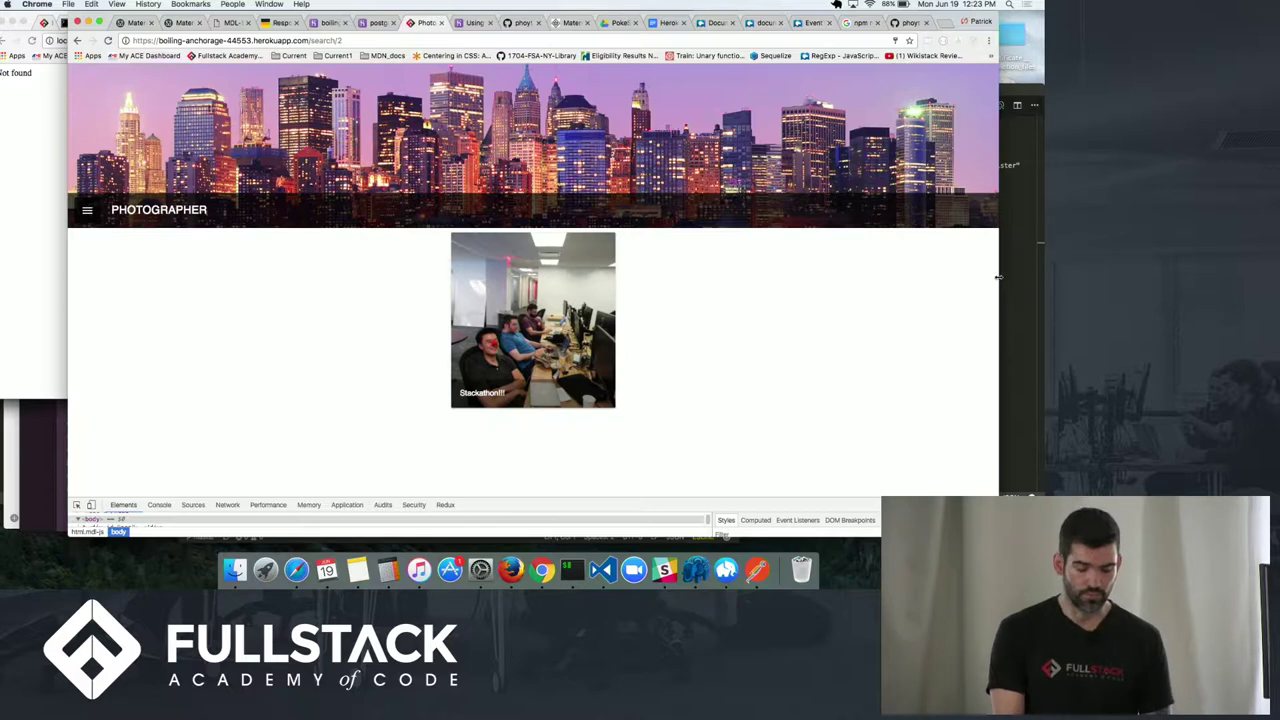
{"action": "left_click_drag", "start_coordinate": [998, 277], "coordinate": [988, 350]}
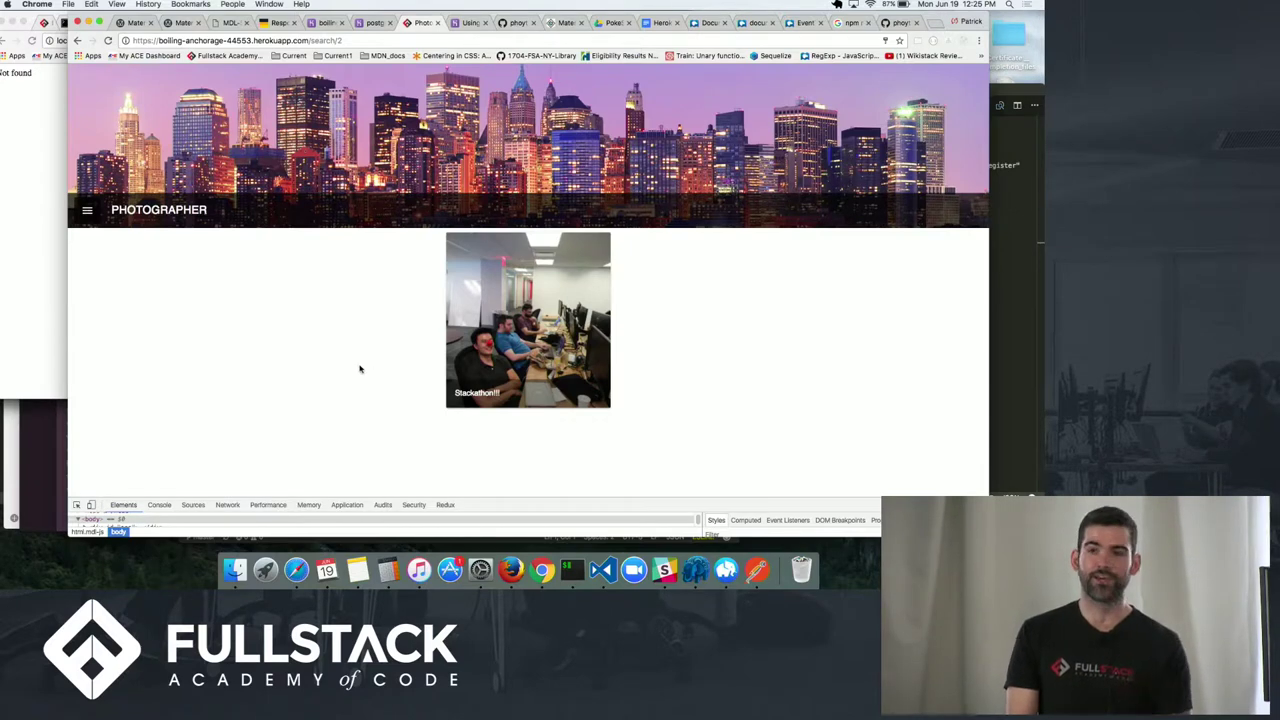
- Return to the Home gallery through the navigation menu and reload the page
{"action": "left_click", "coordinate": [87, 210]}
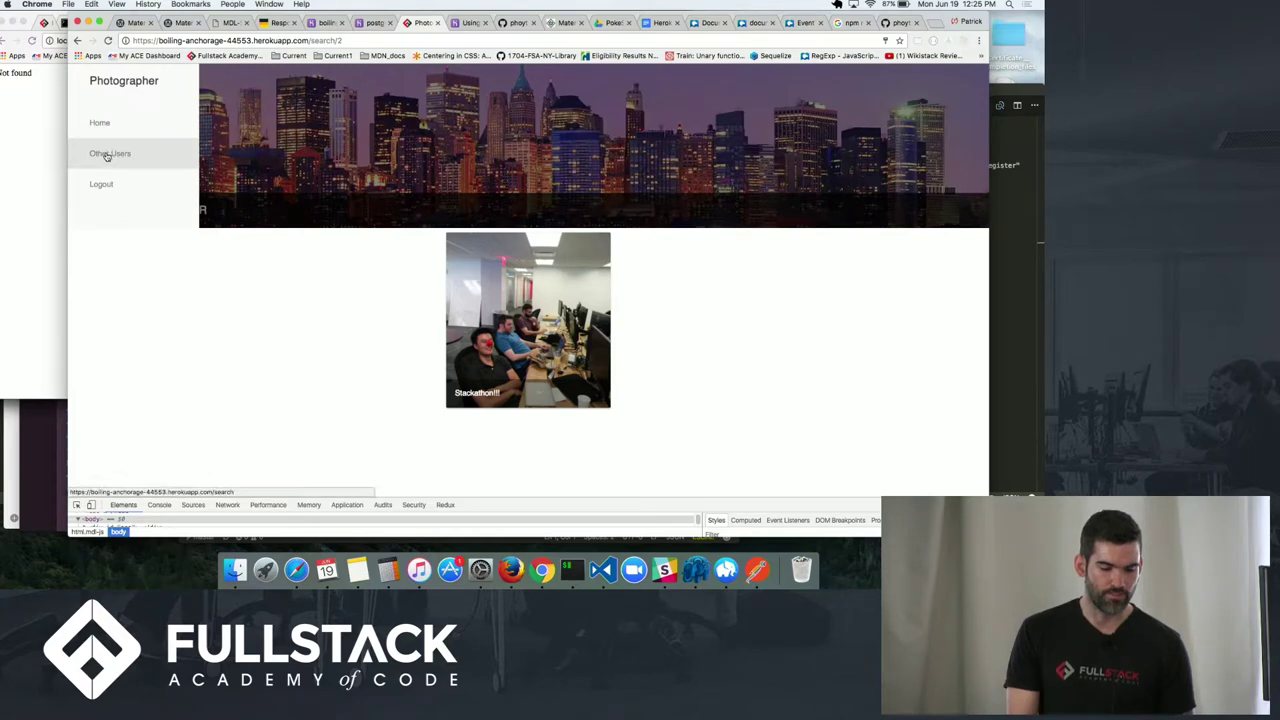
{"action": "left_click", "coordinate": [100, 123]}
{"action": "left_click", "coordinate": [262, 175]}
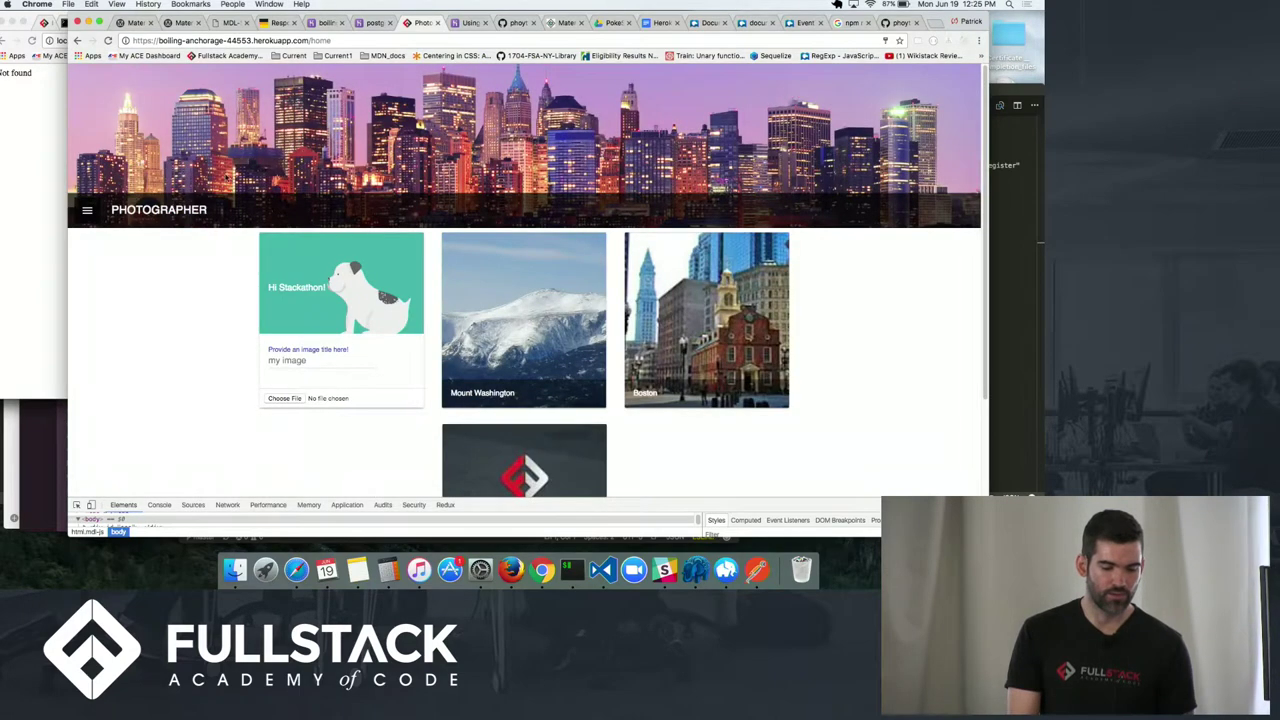
{"action": "left_click", "coordinate": [87, 210]}
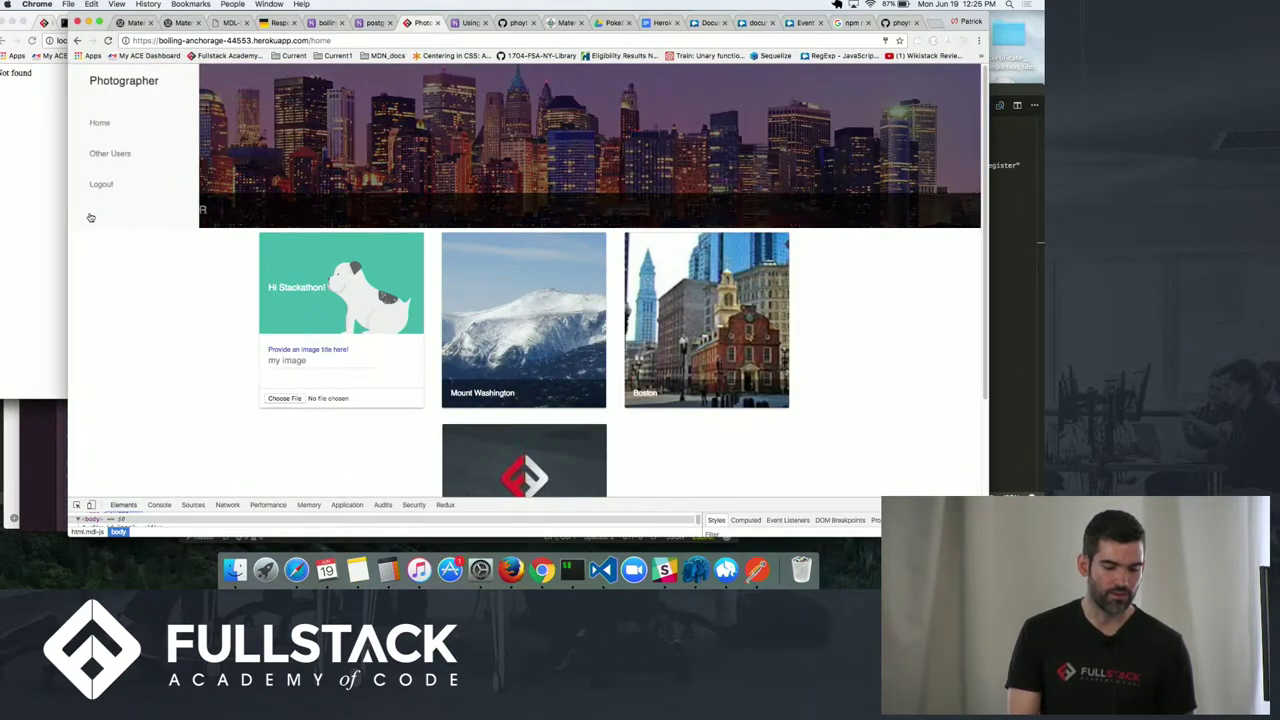
{"action": "left_click", "coordinate": [118, 156]}
{"action": "left_click", "coordinate": [215, 183]}
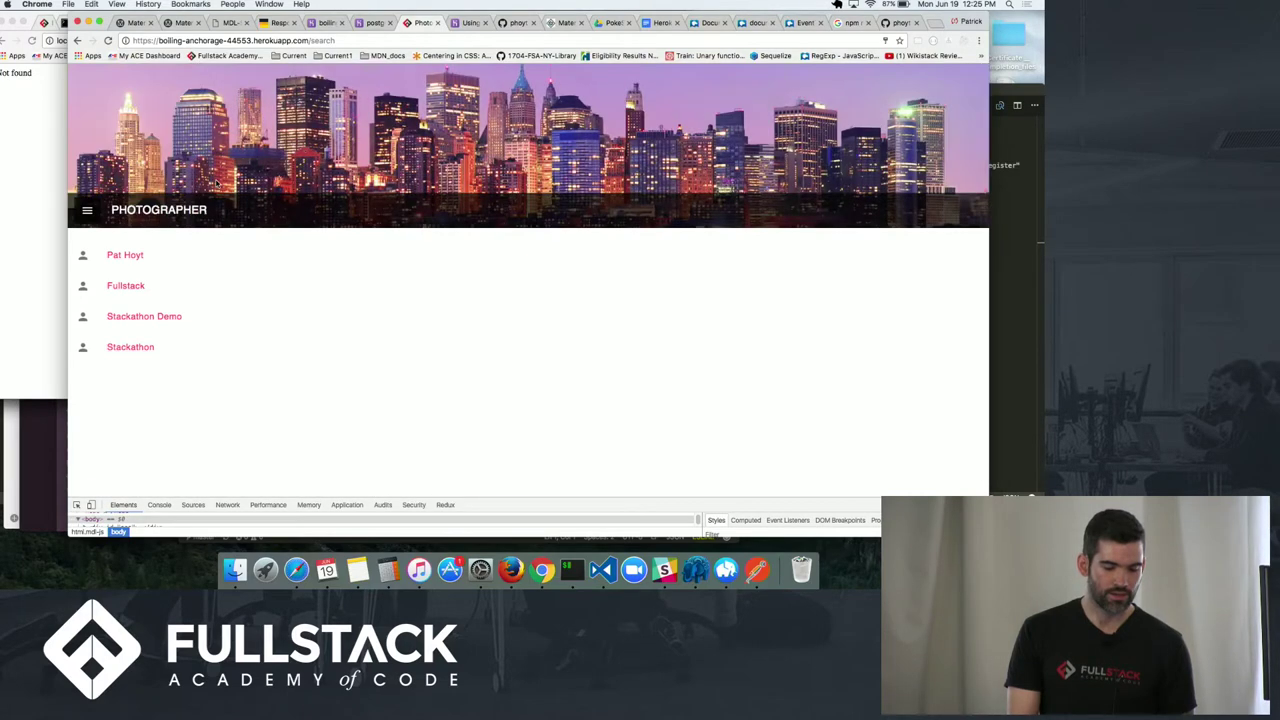
{"action": "left_click", "coordinate": [87, 210]}
{"action": "left_click", "coordinate": [136, 135]}
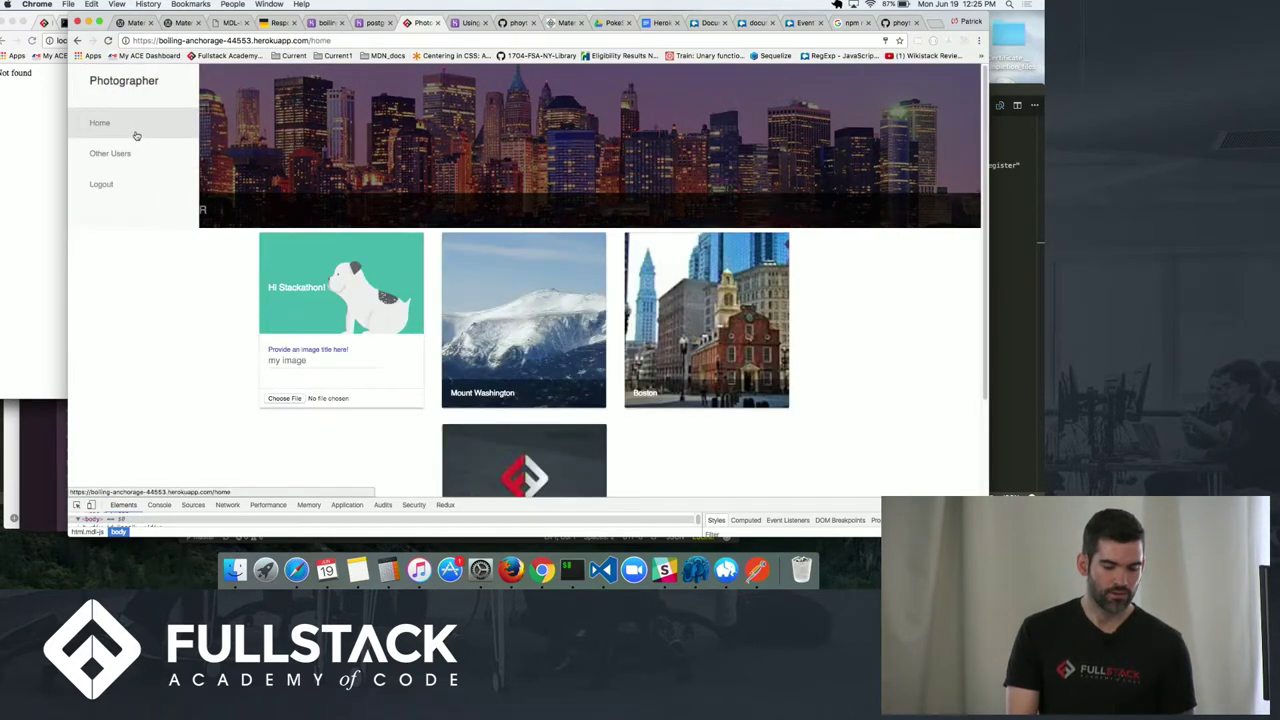
{"action": "left_click", "coordinate": [108, 40]}
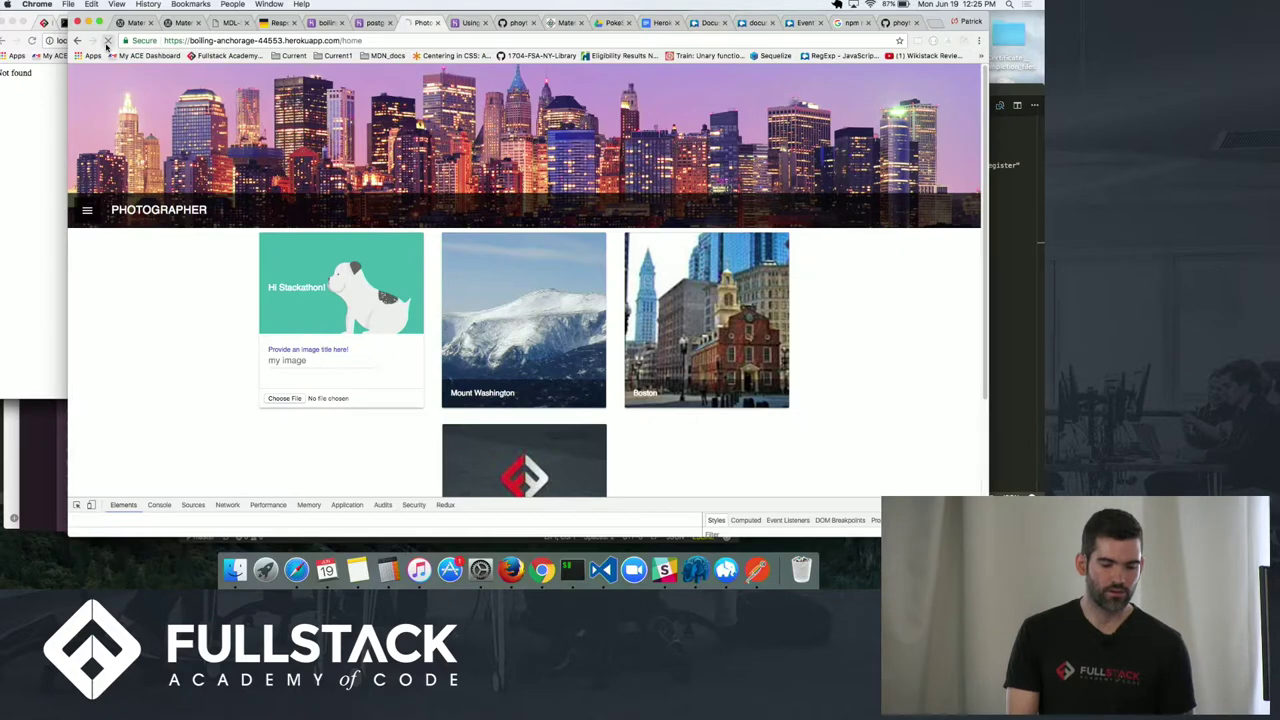
- Open the Fullstack user's page via Other Users, now showing 'my image' beside Stackathon!!!
{"action": "left_click", "coordinate": [87, 211]}
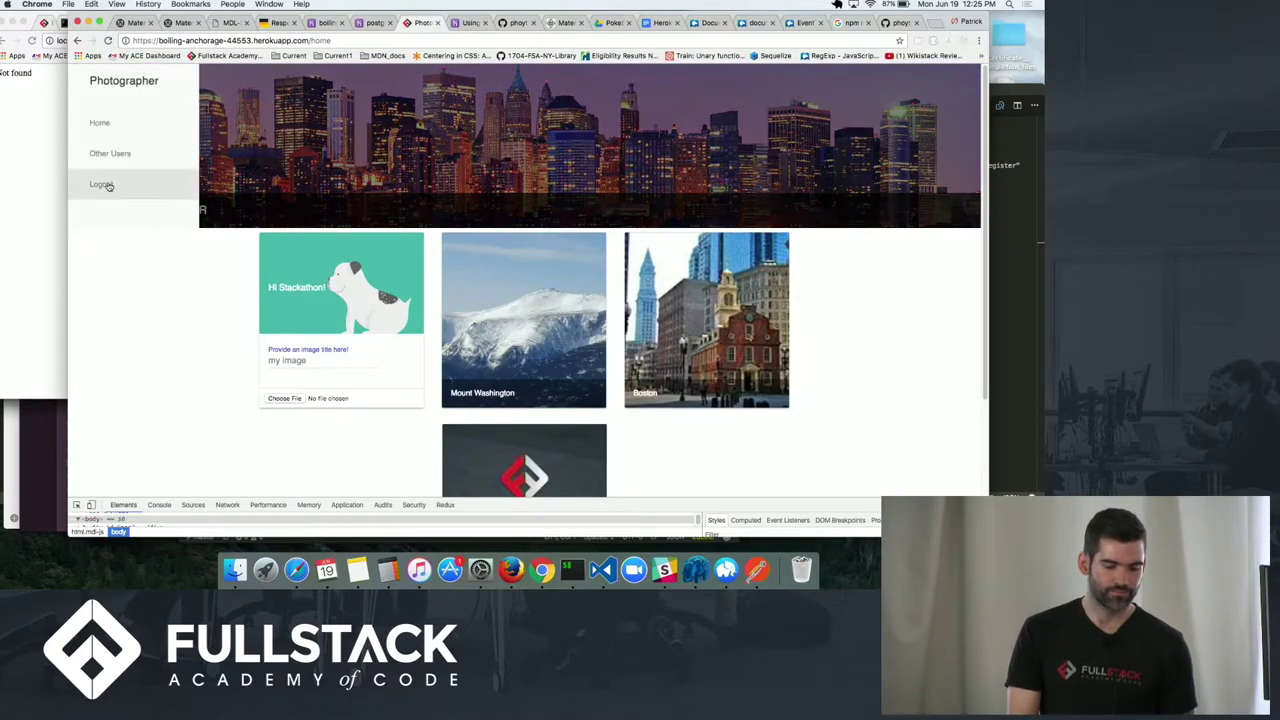
{"action": "left_click", "coordinate": [120, 162]}
{"action": "left_click", "coordinate": [132, 289]}
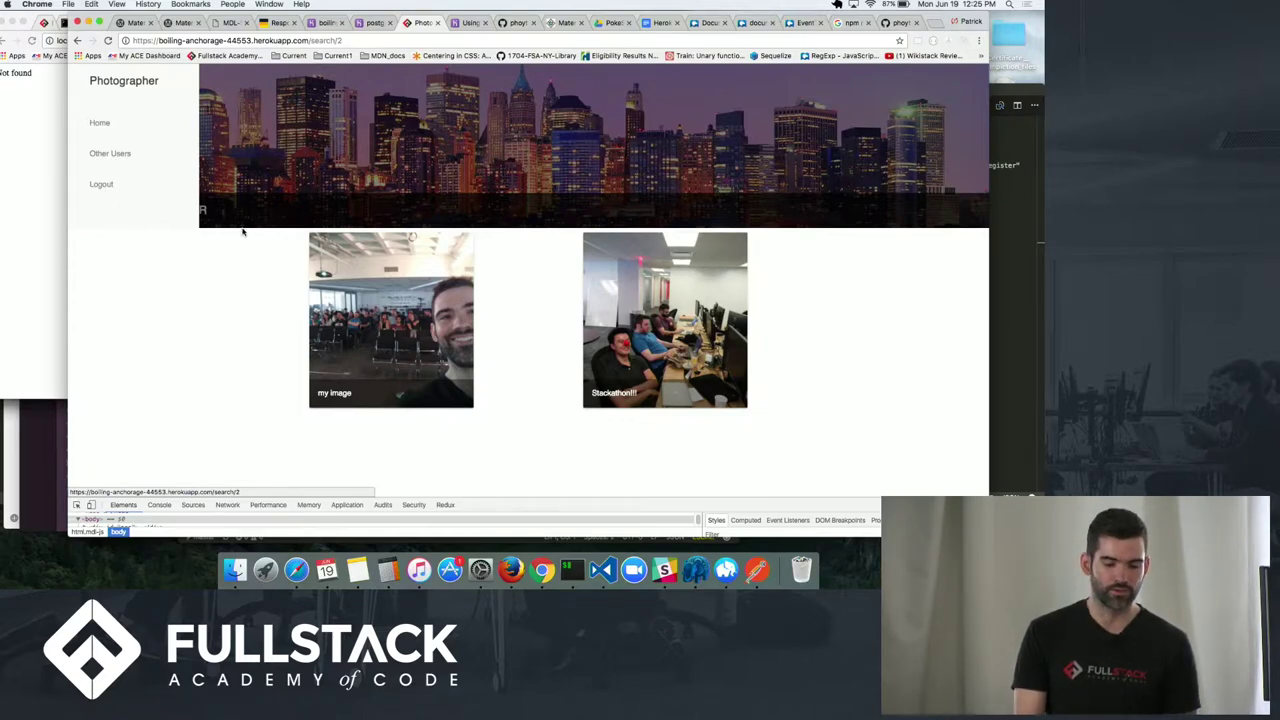
{"action": "left_click", "coordinate": [266, 202]}
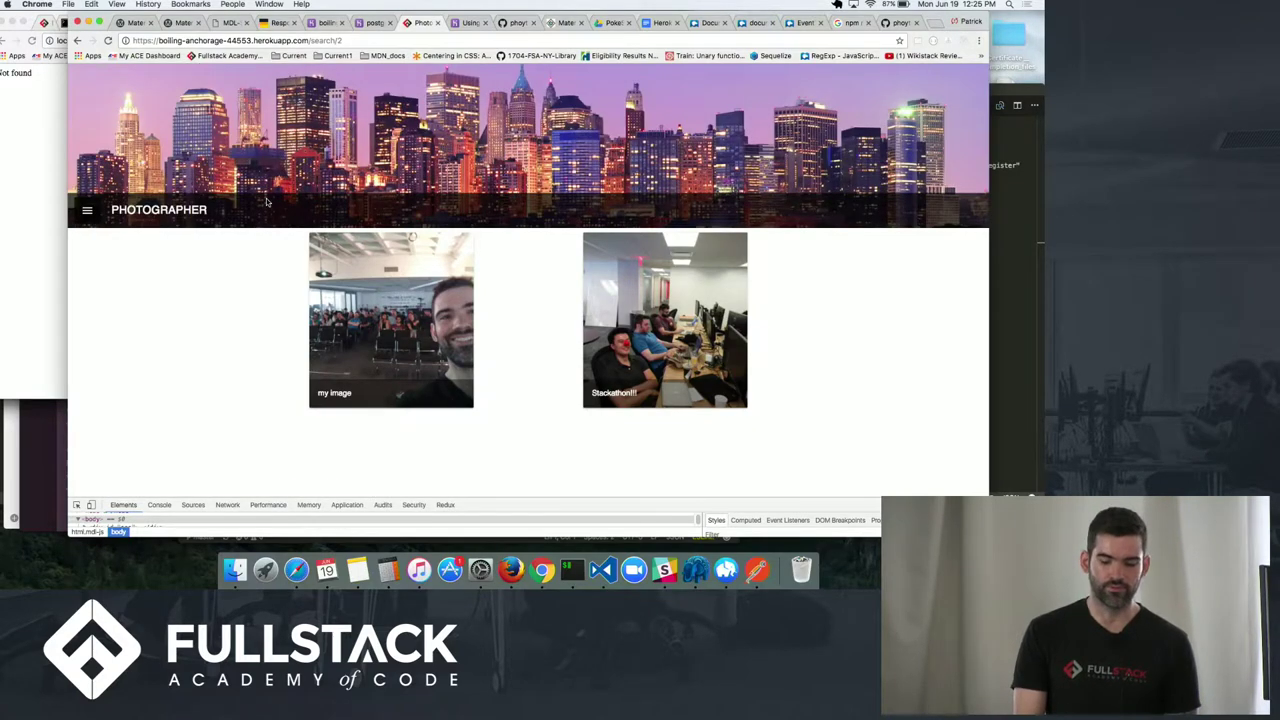